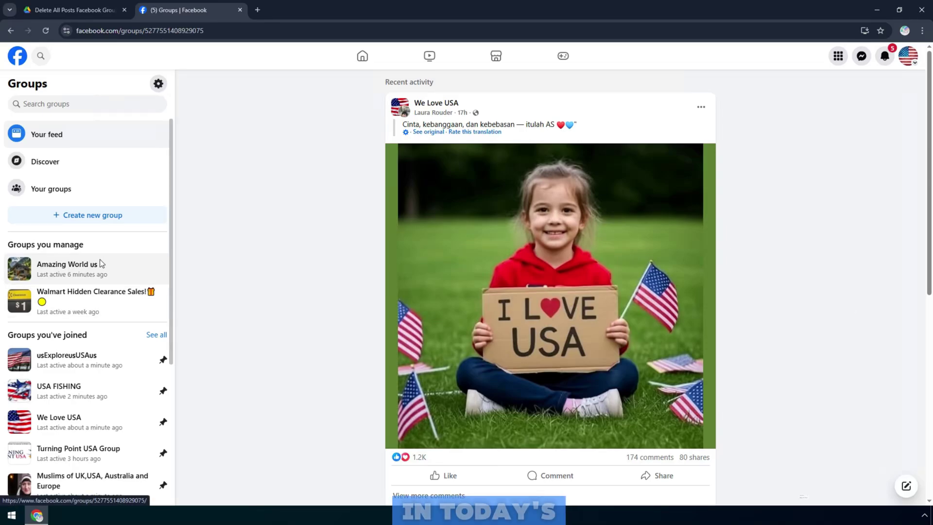
# Browse the Amazing World us group's photo posts and reload the group page with F5.
pyautogui.scroll(-10, 222, 314)
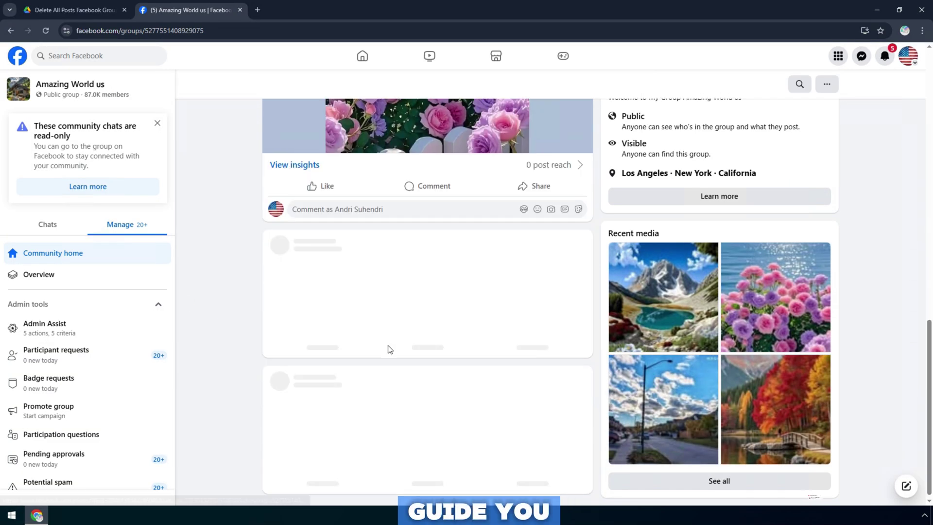
pyautogui.scroll(-10, 388, 348)
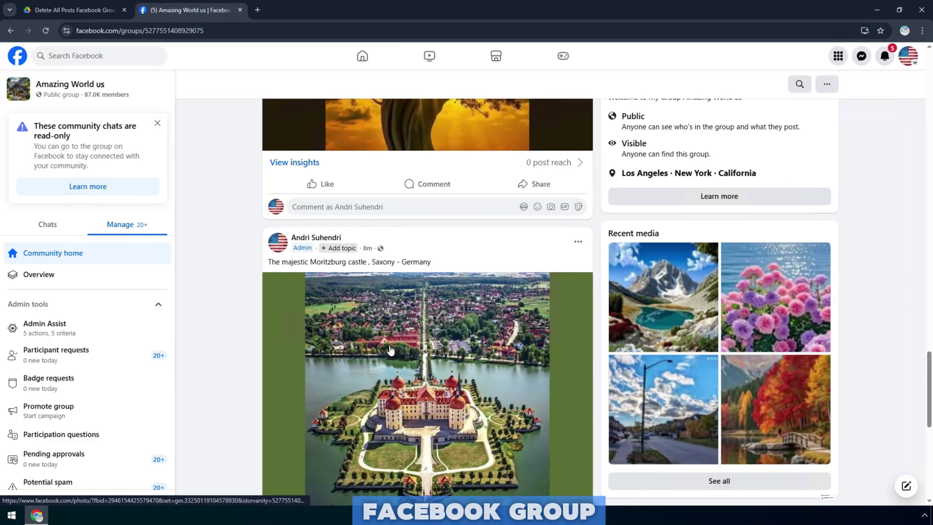
pyautogui.scroll(10, 390, 349)
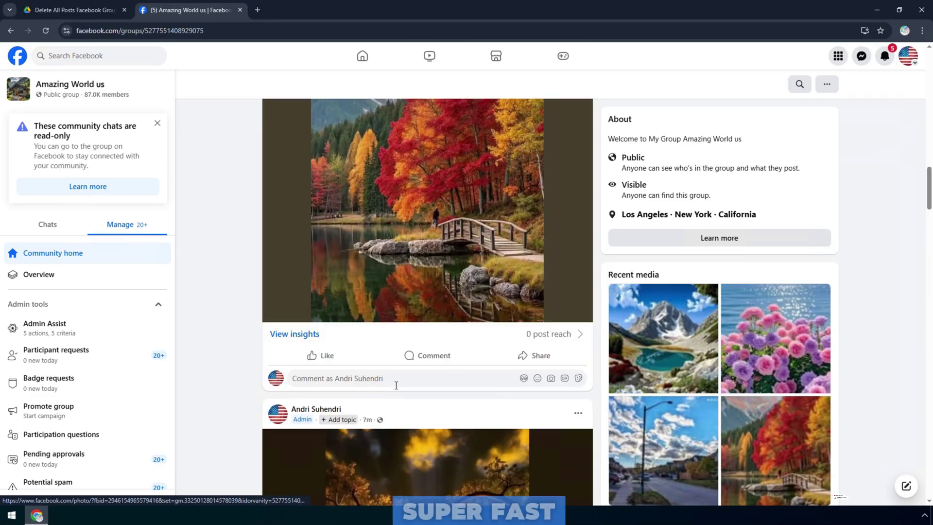
pyautogui.scroll(10, 396, 386)
pyautogui.press('F5')
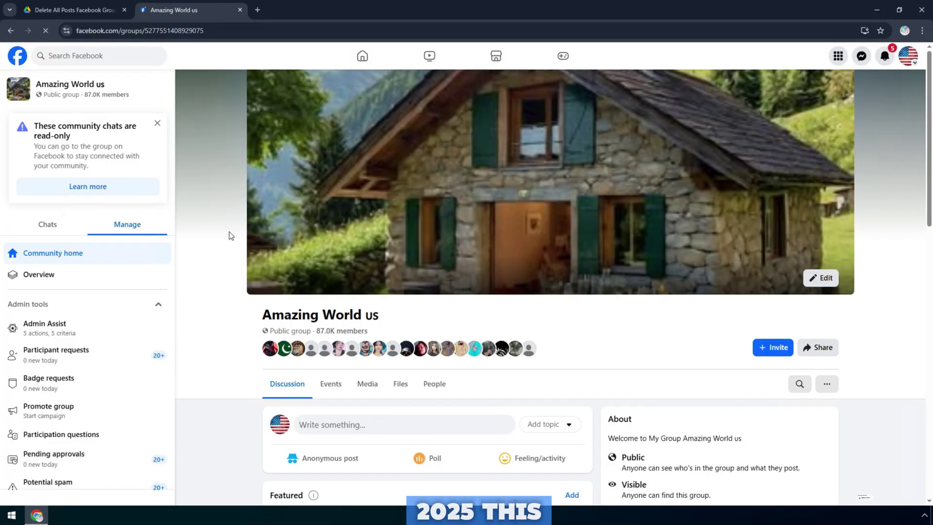
pyautogui.scroll(-12, 418, 383)
pyautogui.scroll(5, 426, 354)
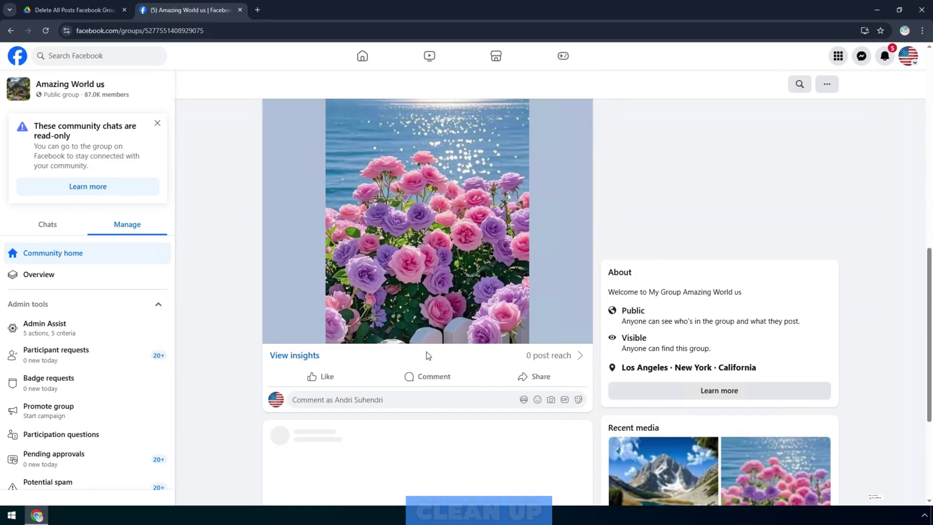
pyautogui.scroll(5, 429, 349)
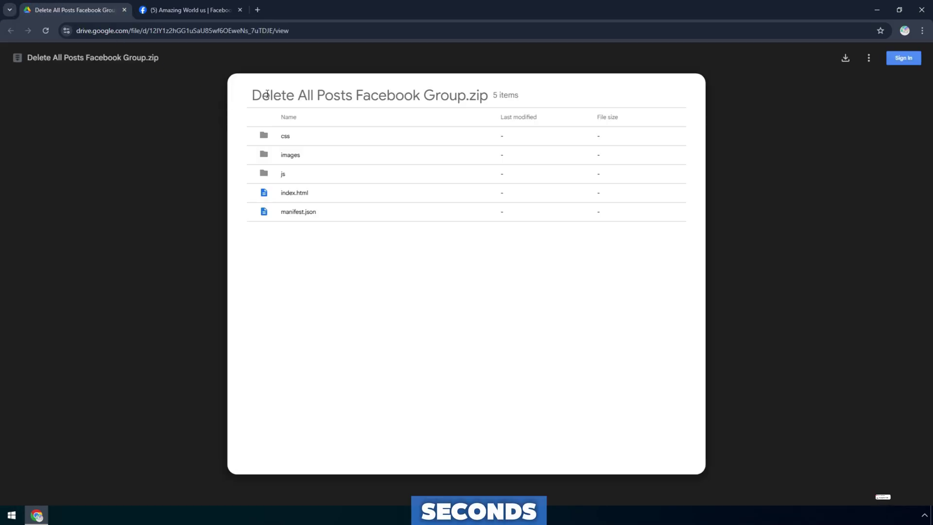
# Download Delete All Posts Facebook Group.zip from Google Drive and go to Chrome's Manage Extensions page.
pyautogui.moveTo(259, 95); pyautogui.dragTo(449, 103)
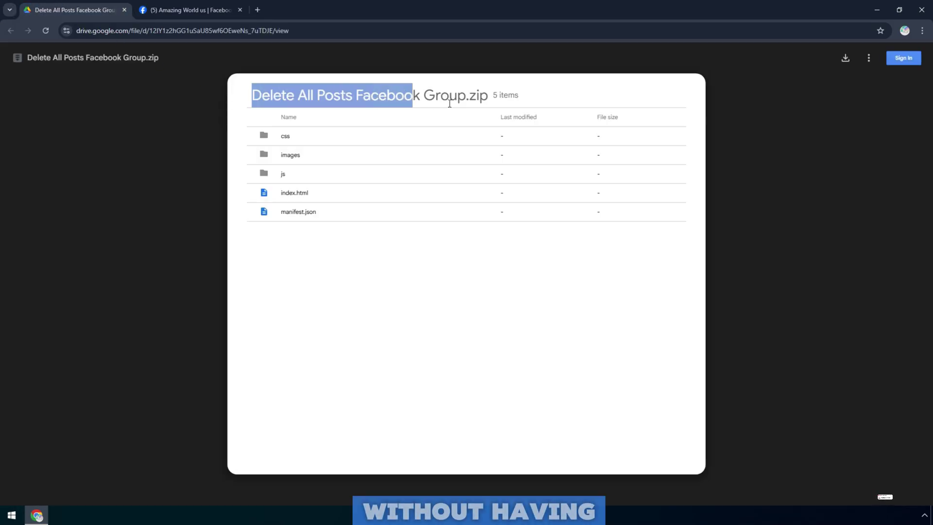
pyautogui.click(454, 102)
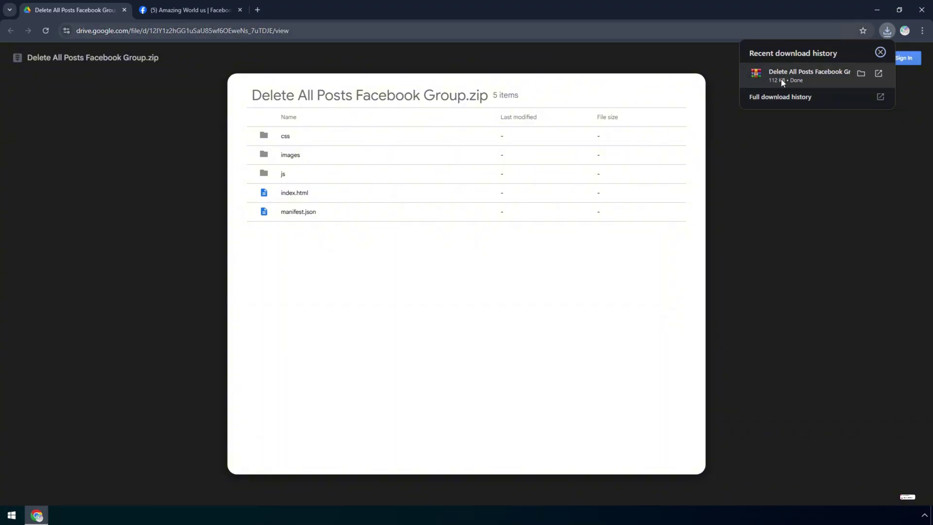
pyautogui.click(923, 30)
pyautogui.moveTo(817, 217)
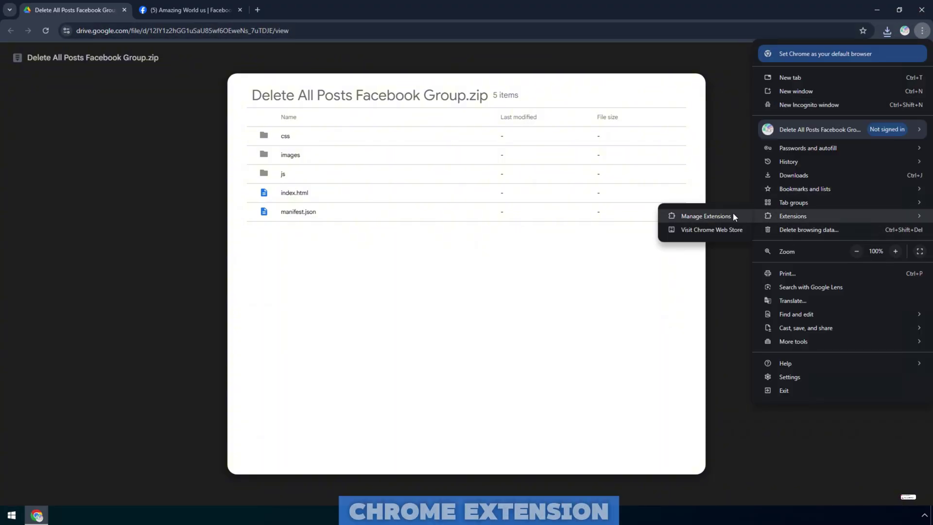
pyautogui.click(732, 215)
# Turn on Developer mode and bring up the downloaded zip in recent downloads.
pyautogui.moveTo(847, 63); pyautogui.dragTo(906, 63)
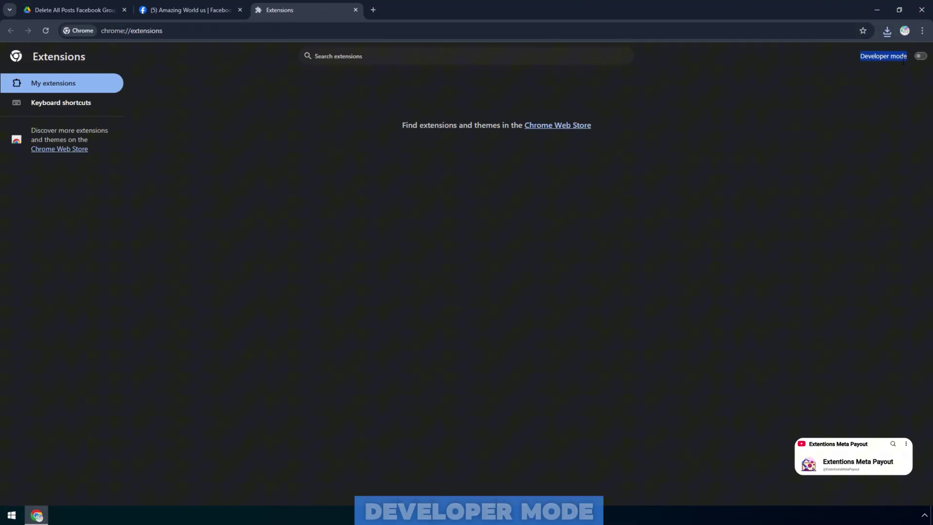
pyautogui.click(920, 56)
pyautogui.click(886, 30)
# Extract the zip with WinRAR to a Desktop folder and drag that folder onto Extensions to install it.
pyautogui.click(780, 74)
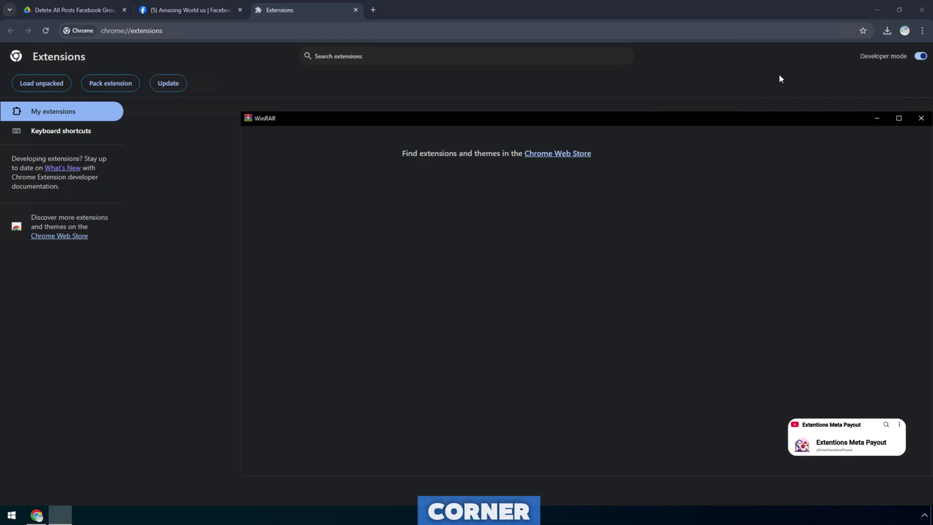
pyautogui.click(427, 156)
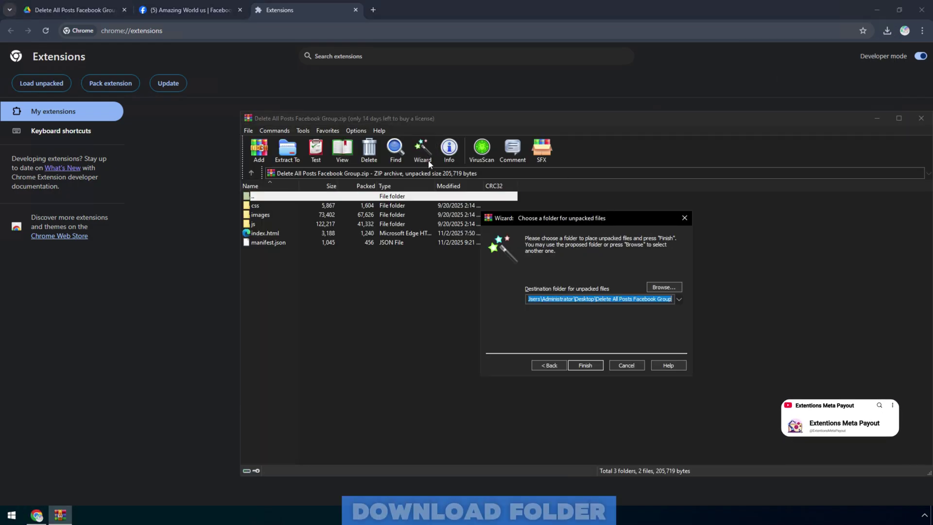
pyautogui.click(589, 366)
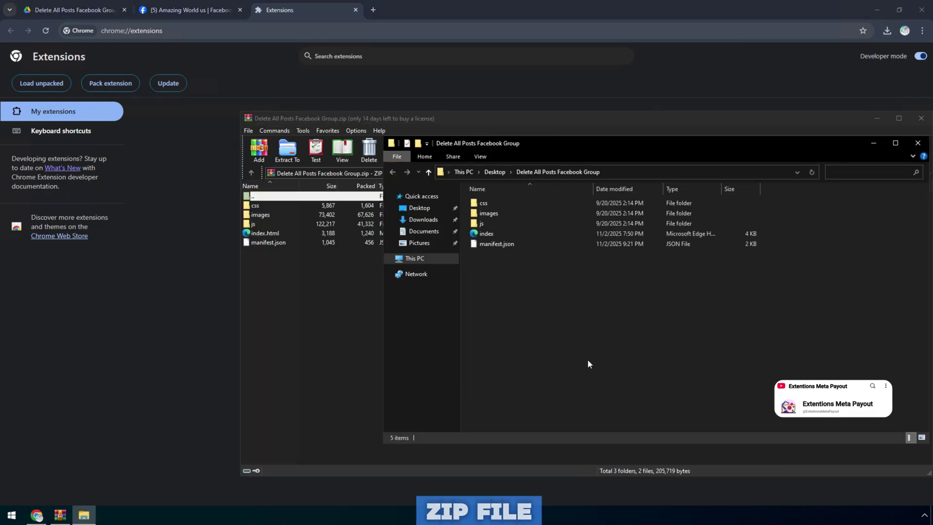
pyautogui.click(921, 118)
pyautogui.moveTo(584, 171); pyautogui.dragTo(276, 218)
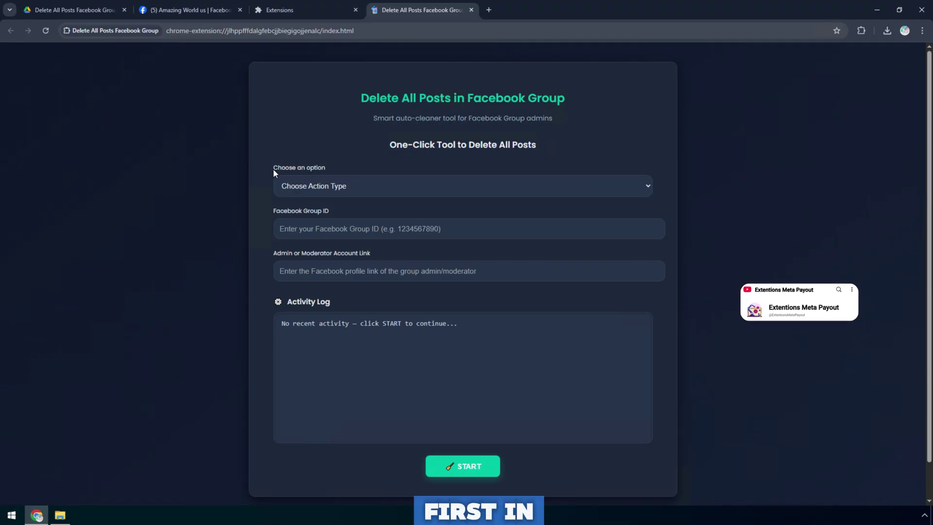
# Set Choose an option to 'Delete all posts in this group'.
pyautogui.click(335, 185)
pyautogui.click(307, 216)
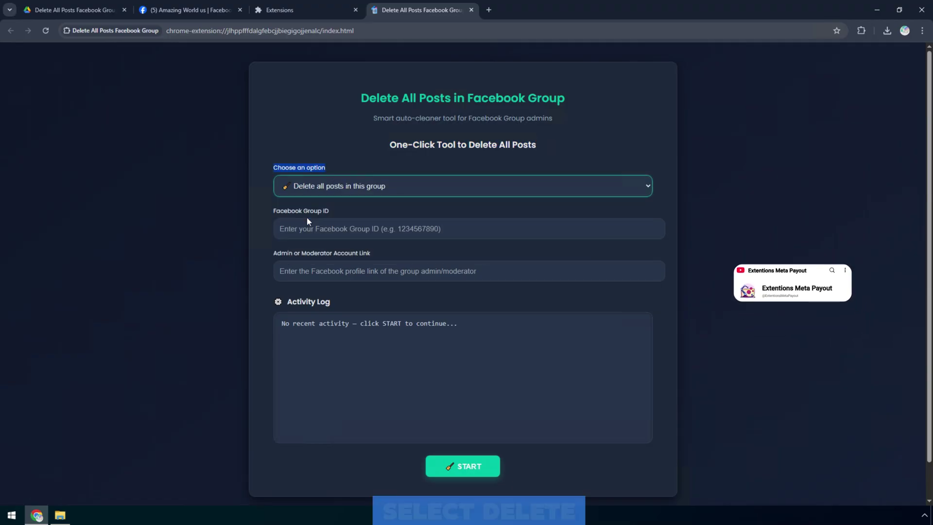
pyautogui.tripleClick(281, 213)
pyautogui.click(302, 212)
pyautogui.tripleClick(303, 211)
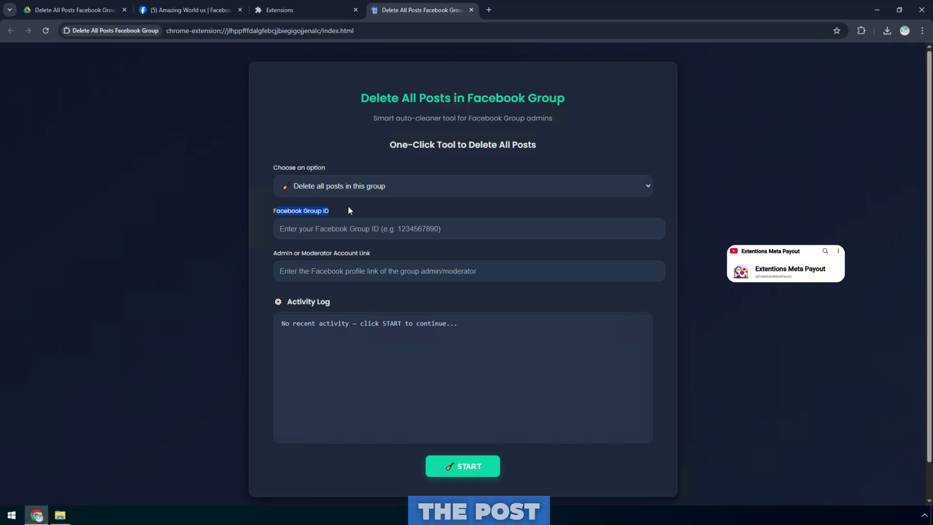
# Paste the Amazing World us group's ID from its URL into Facebook Group ID.
pyautogui.click(192, 10)
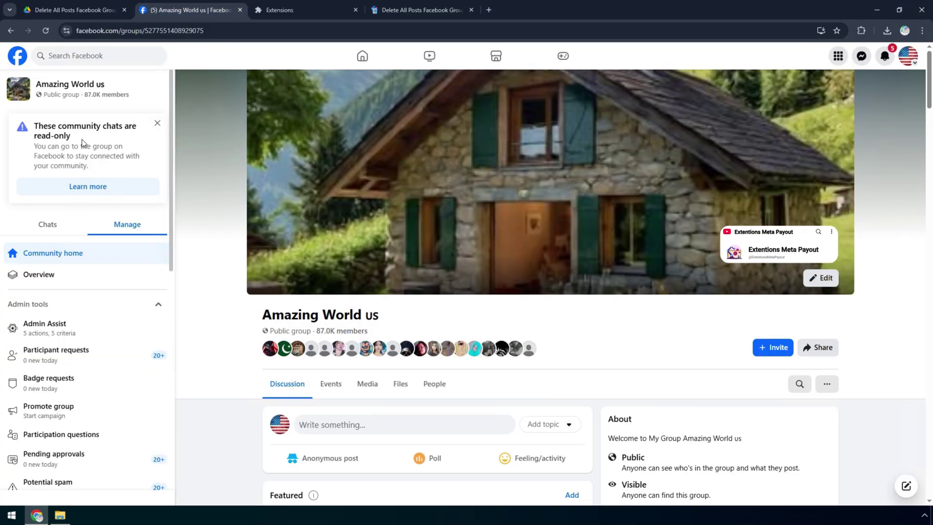
pyautogui.doubleClick(179, 31)
pyautogui.click(421, 10)
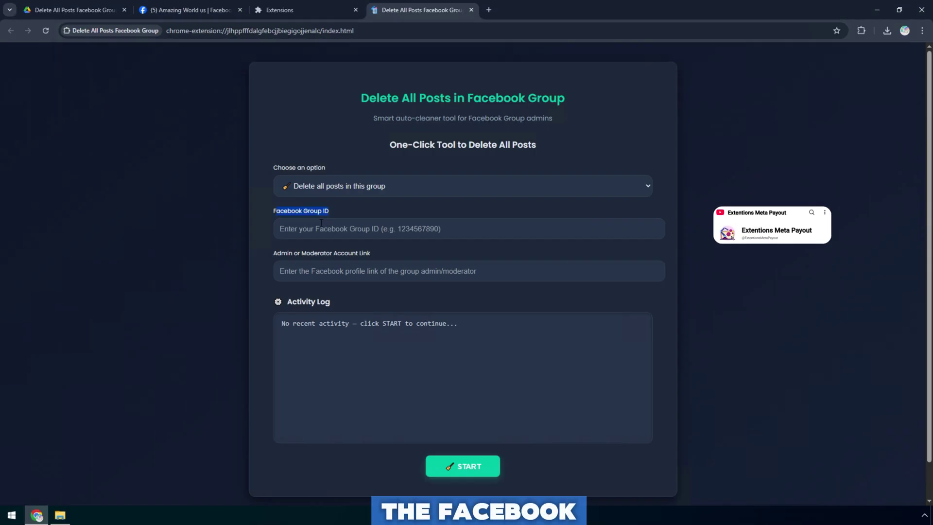
pyautogui.click(314, 228)
pyautogui.hotkey('ctrl', 'v')
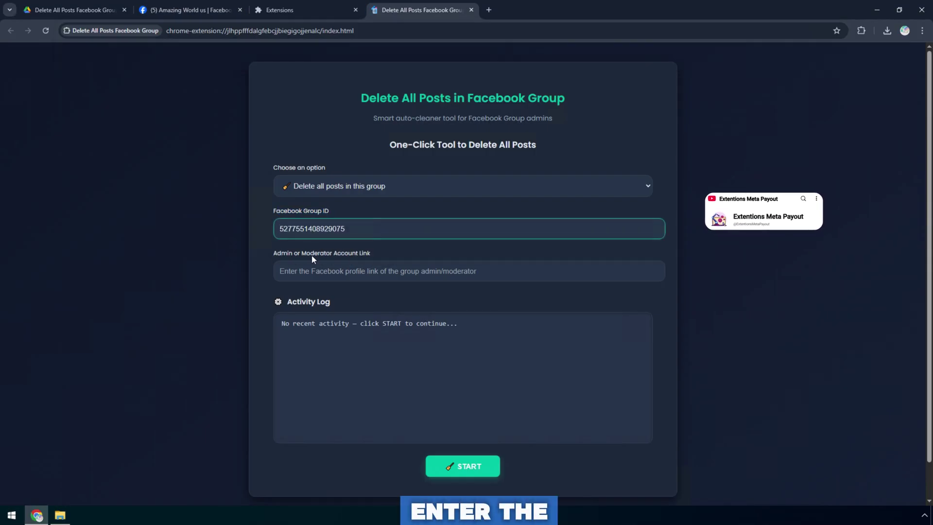
pyautogui.click(192, 9)
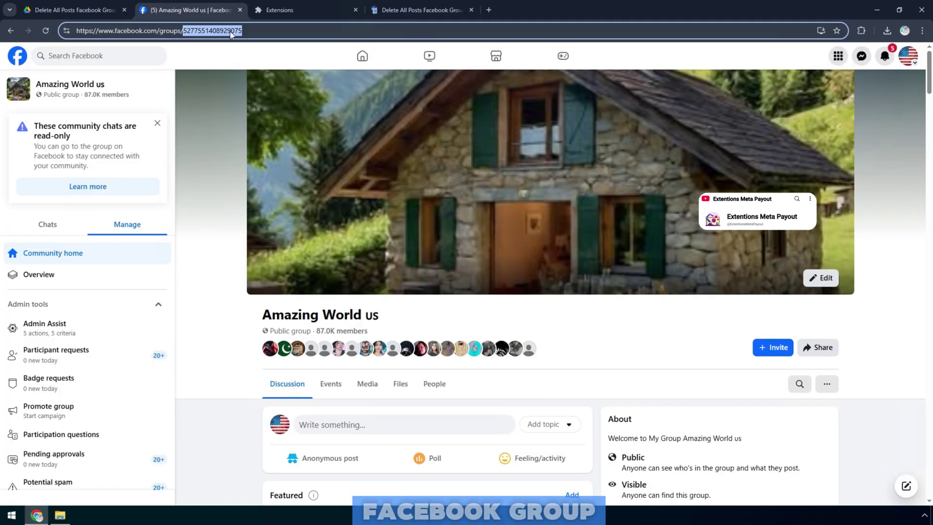
# Go to the group's /admins page and open the first admin's profile.
pyautogui.click(335, 37)
pyautogui.write('/admins')
pyautogui.press('Return')
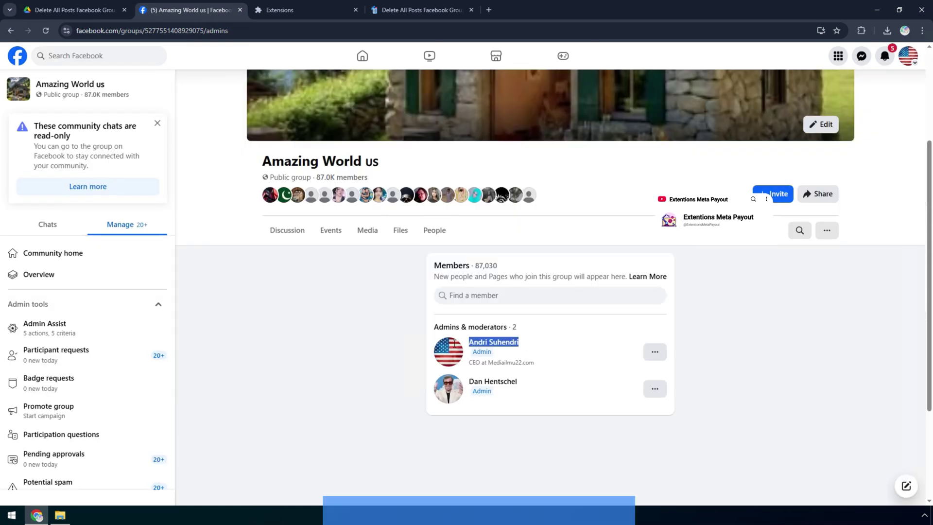
pyautogui.click(511, 345)
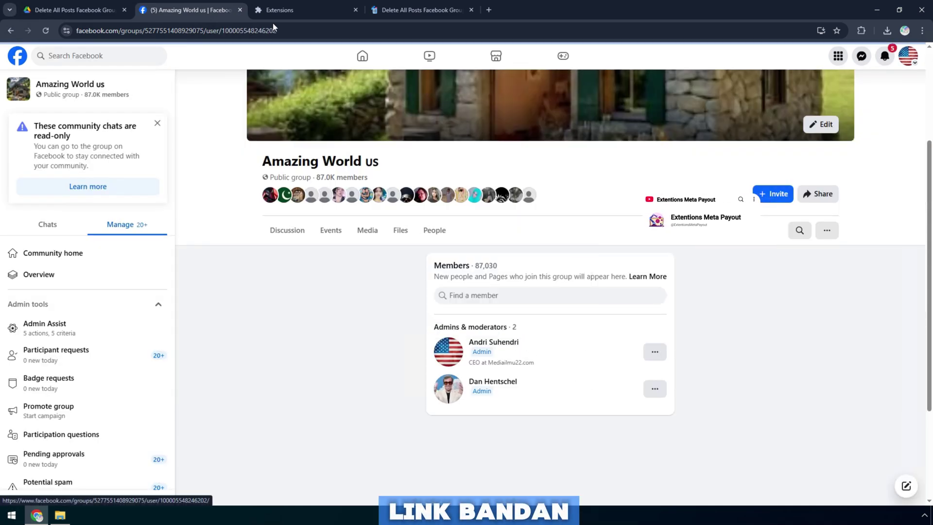
# Copy the admin's profile link and paste it into Admin or Moderator Account Link.
pyautogui.click(249, 31)
pyautogui.rightClick(251, 32)
pyautogui.click(280, 124)
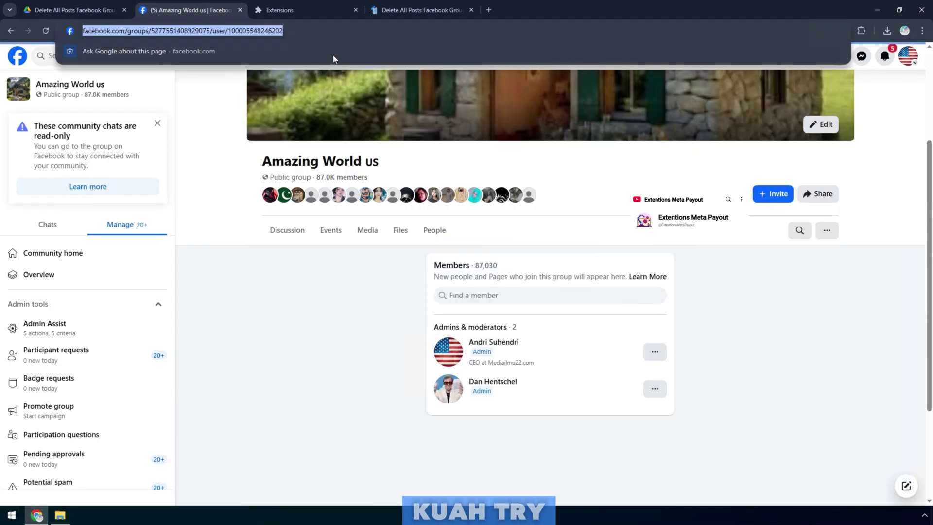
pyautogui.click(413, 10)
pyautogui.click(185, 10)
pyautogui.hotkey('alt', 'Left')
pyautogui.click(437, 9)
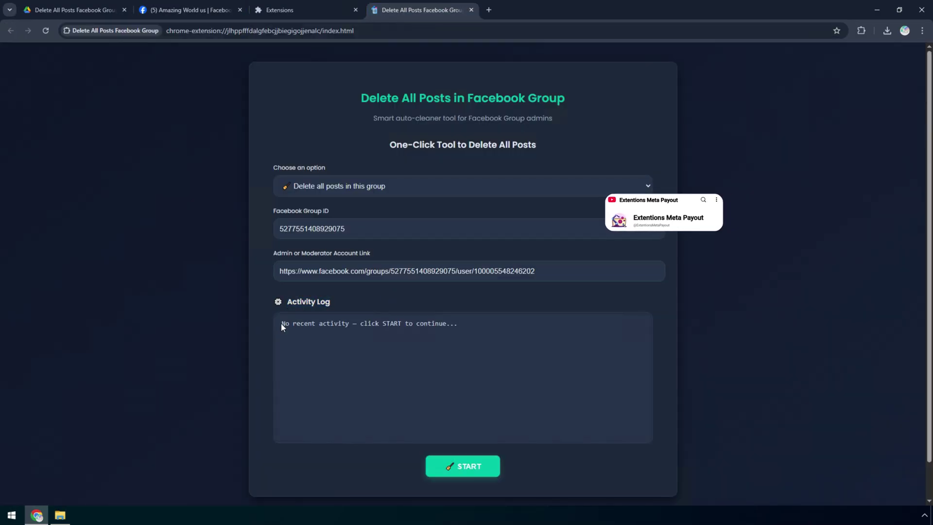
# Start the deletion run with START and return to the Amazing World us group tab.
pyautogui.click(463, 465)
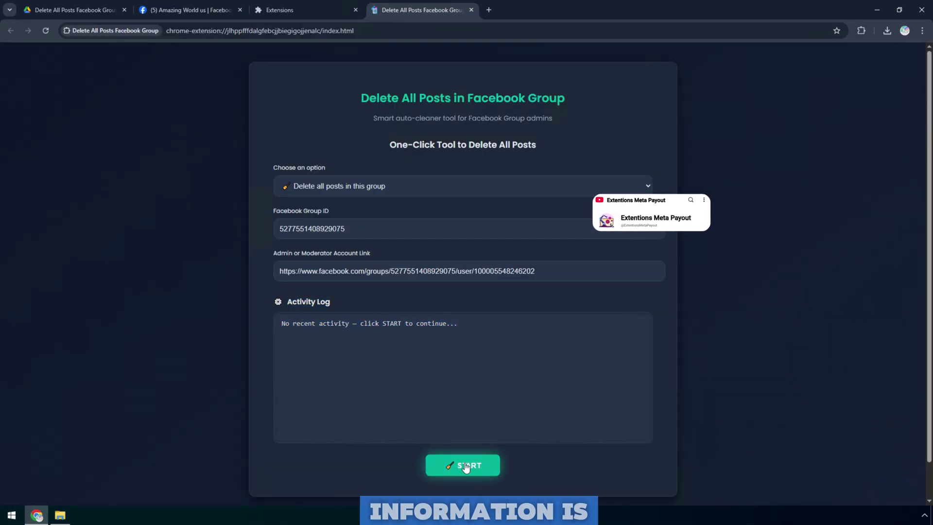
pyautogui.click(184, 9)
pyautogui.click(164, 30)
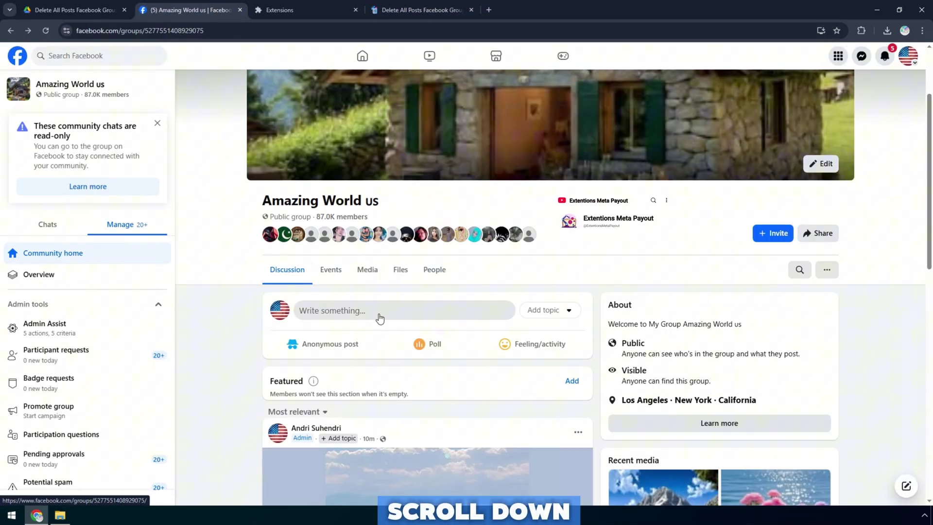
# Check the Activity Log ends with '999+ posts deleted successfully' and return to the group tab.
pyautogui.scroll(-5, 380, 317)
pyautogui.scroll(5, 398, 83)
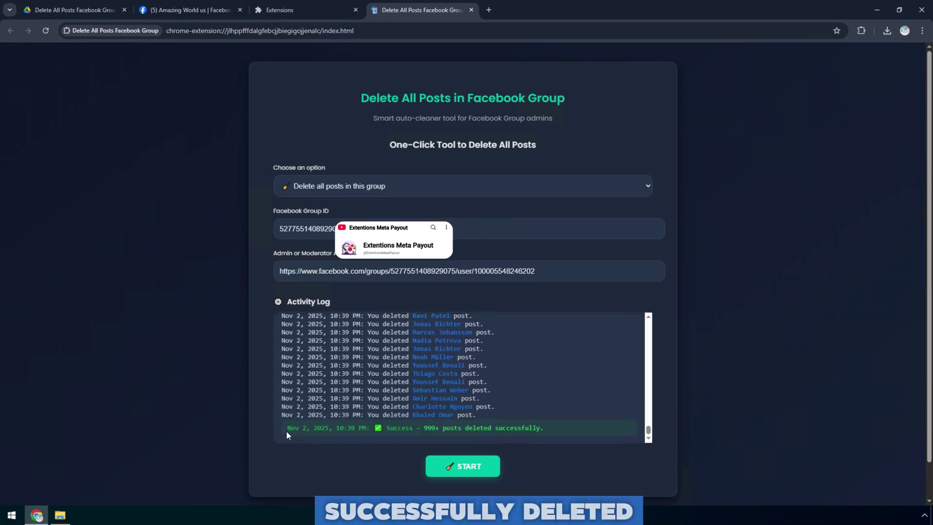
pyautogui.moveTo(287, 430); pyautogui.dragTo(574, 430)
pyautogui.click(434, 432)
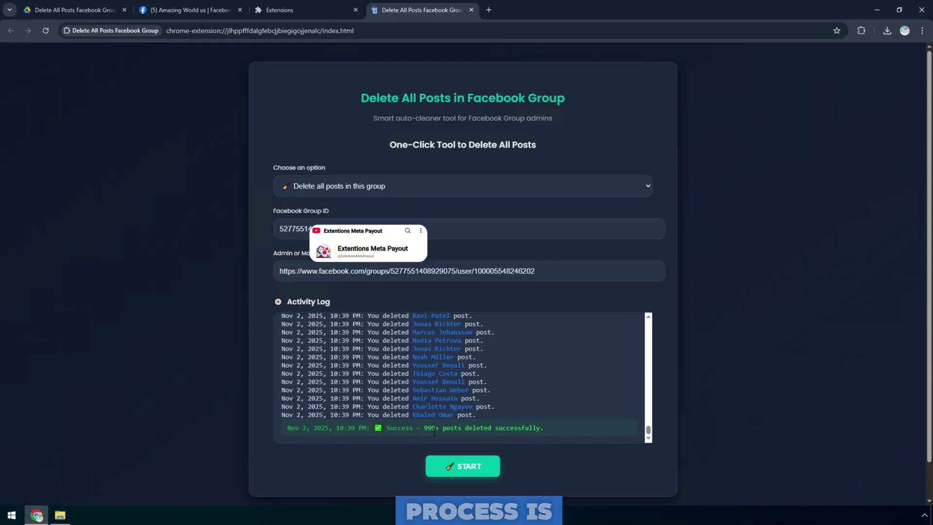
pyautogui.click(190, 9)
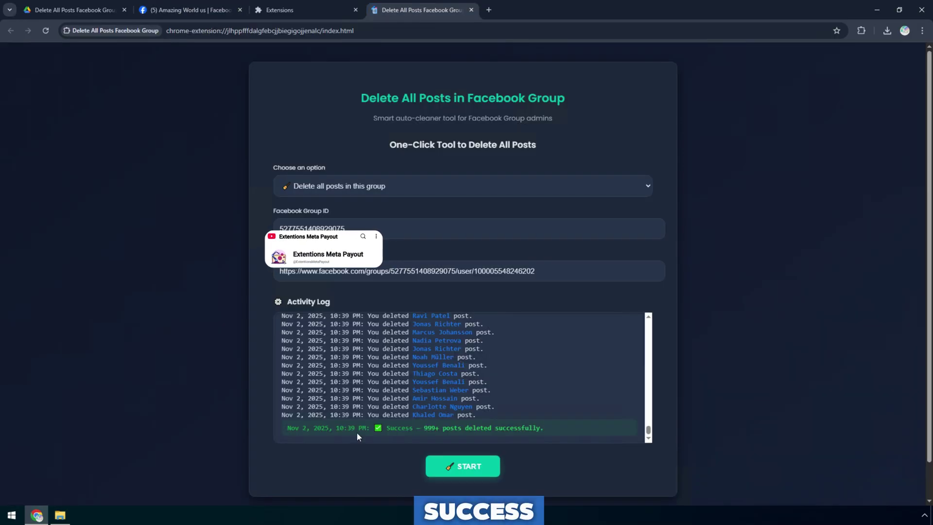
# Highlight the '999+ posts deleted successfully' message and look over the Amazing World us feed.
pyautogui.tripleClick(354, 432)
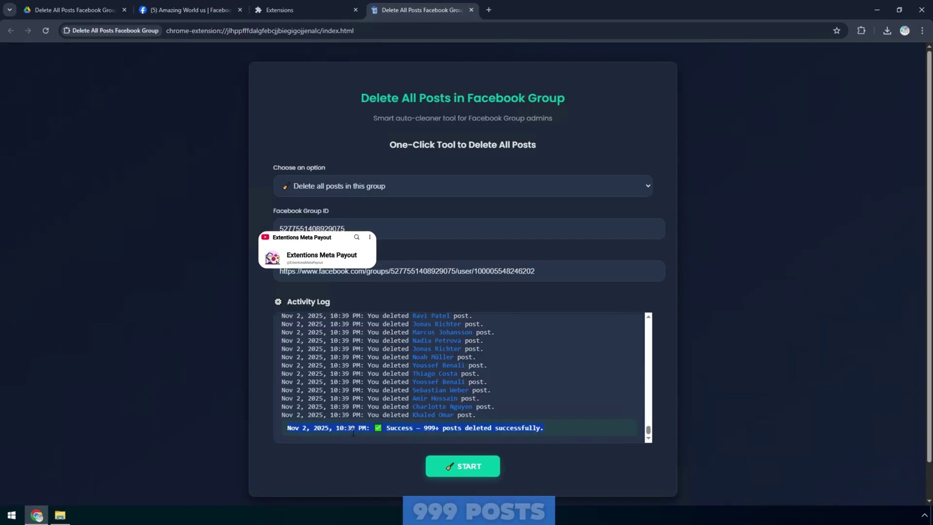
pyautogui.click(177, 3)
pyautogui.scroll(-5, 232, 288)
pyautogui.scroll(5, 232, 287)
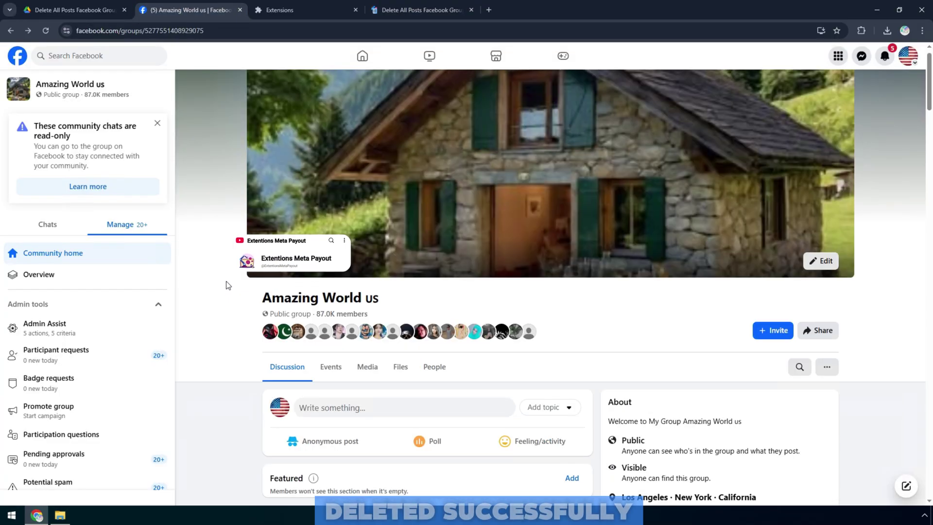
pyautogui.scroll(-5, 221, 285)
pyautogui.scroll(5, 219, 281)
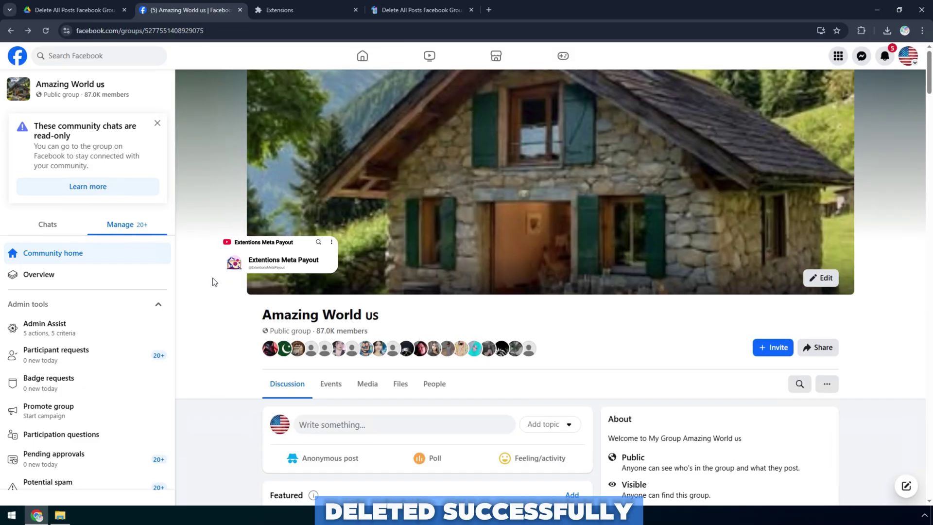
# Reload the group page and confirm no posts remain under the Featured section.
pyautogui.click(45, 30)
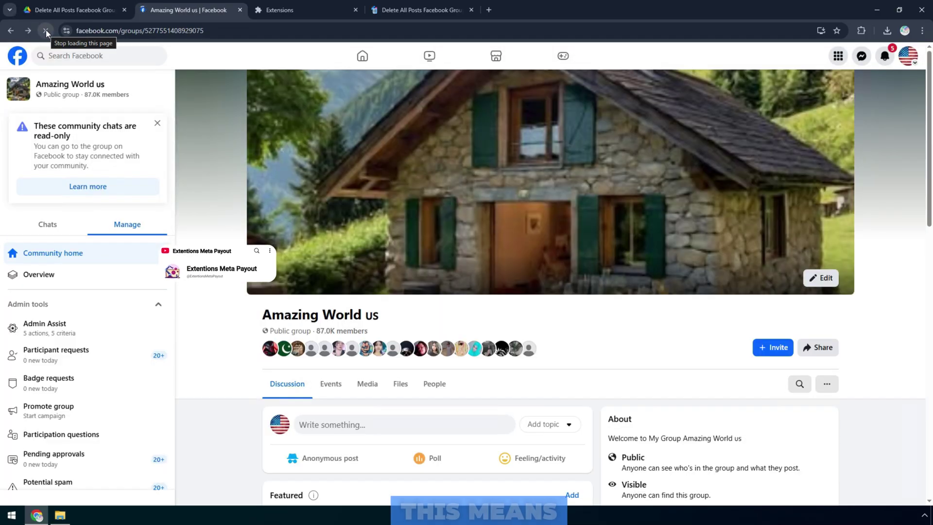
pyautogui.scroll(-5, 374, 190)
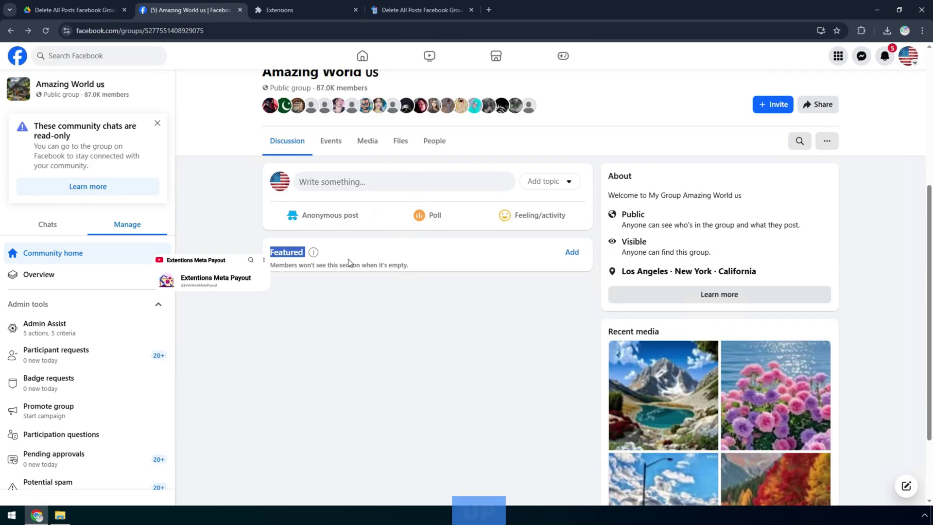
pyautogui.tripleClick(421, 266)
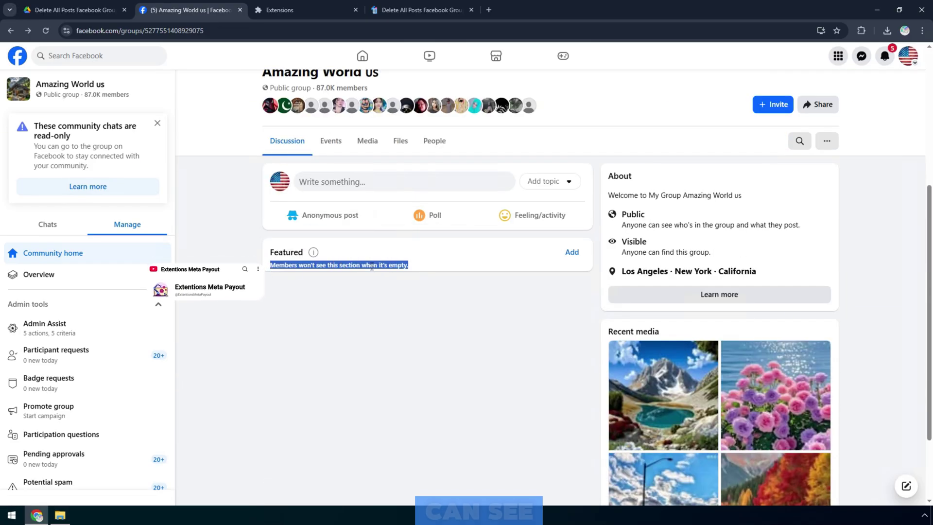
pyautogui.click(313, 311)
pyautogui.tripleClick(373, 272)
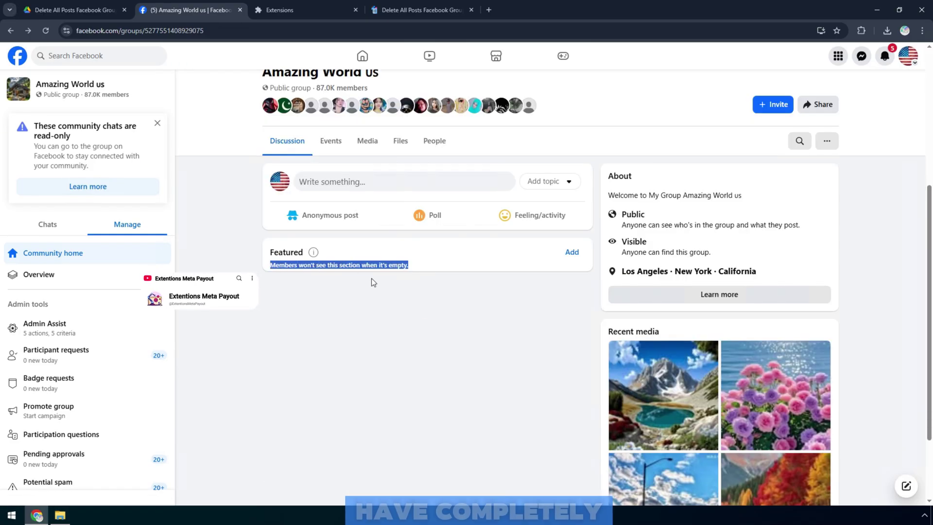
pyautogui.click(273, 321)
pyautogui.scroll(5, 274, 326)
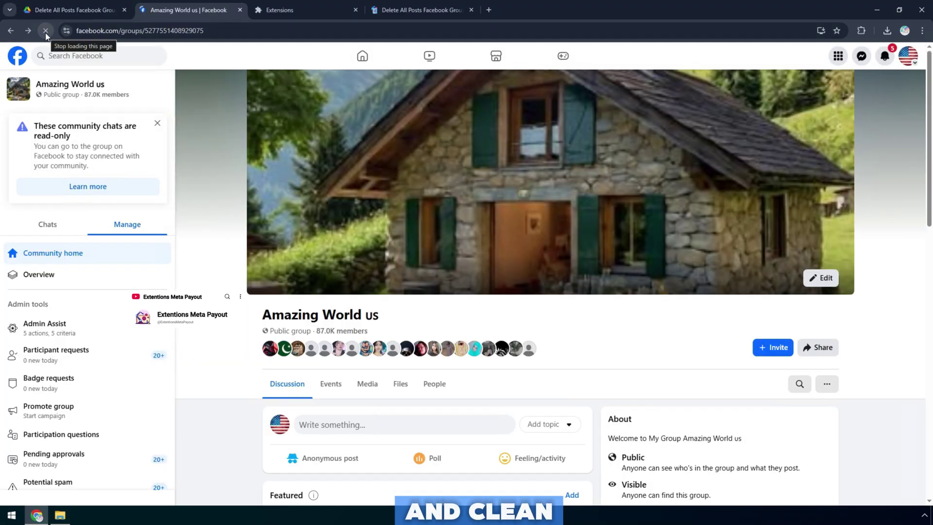
pyautogui.scroll(-5, 295, 316)
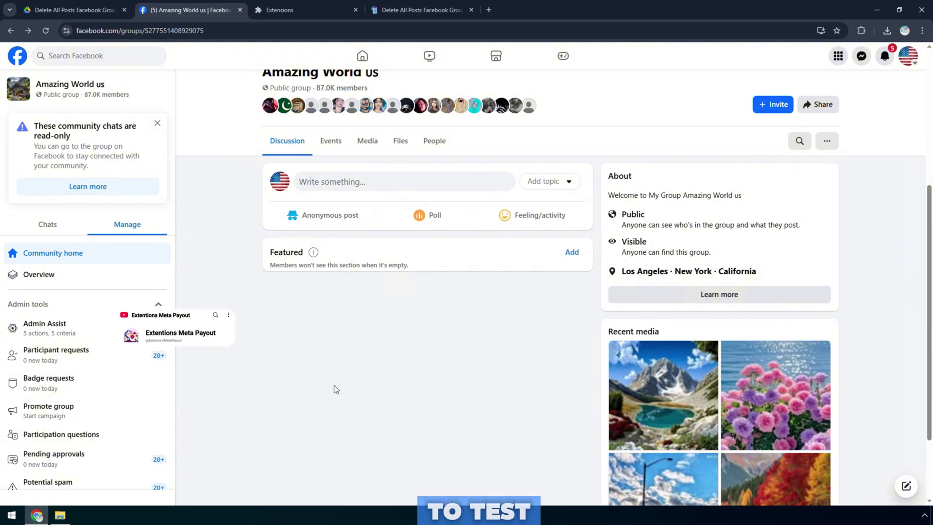
# Open the Walmart Hidden Clearance Sales! group from Groups and browse its remaining posts.
pyautogui.click(363, 56)
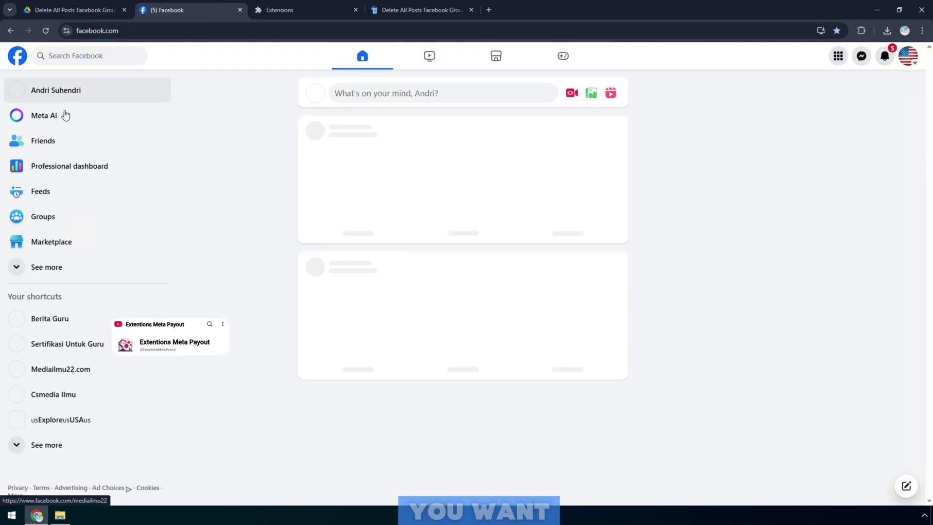
pyautogui.click(46, 215)
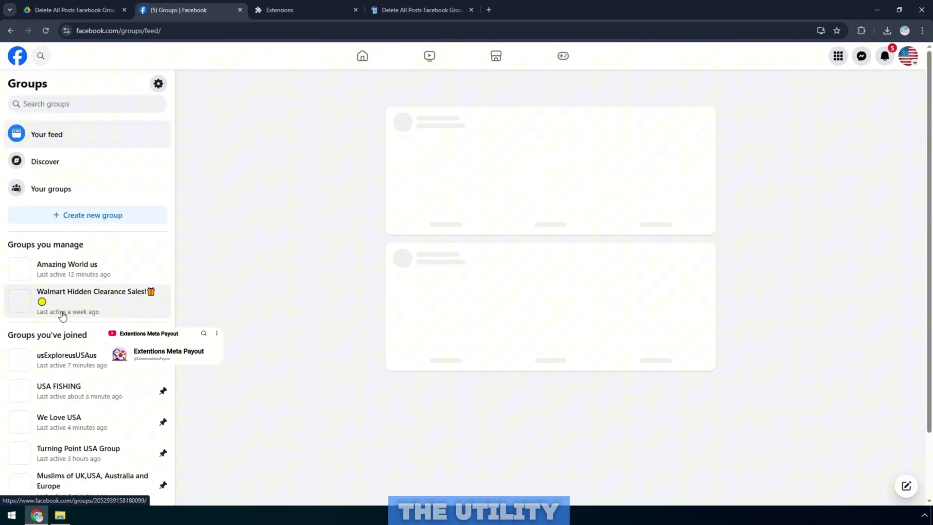
pyautogui.click(65, 317)
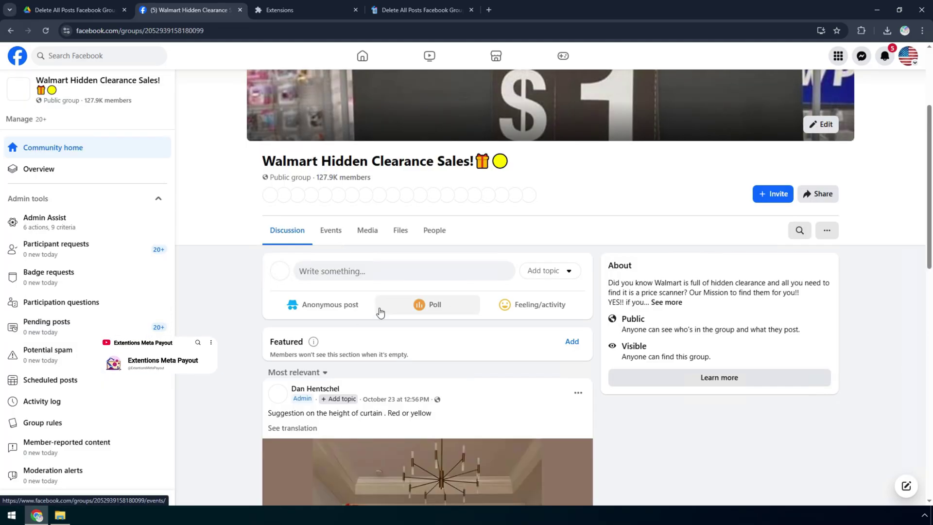
pyautogui.scroll(-3, 381, 312)
pyautogui.scroll(-6, 380, 313)
pyautogui.scroll(9, 379, 311)
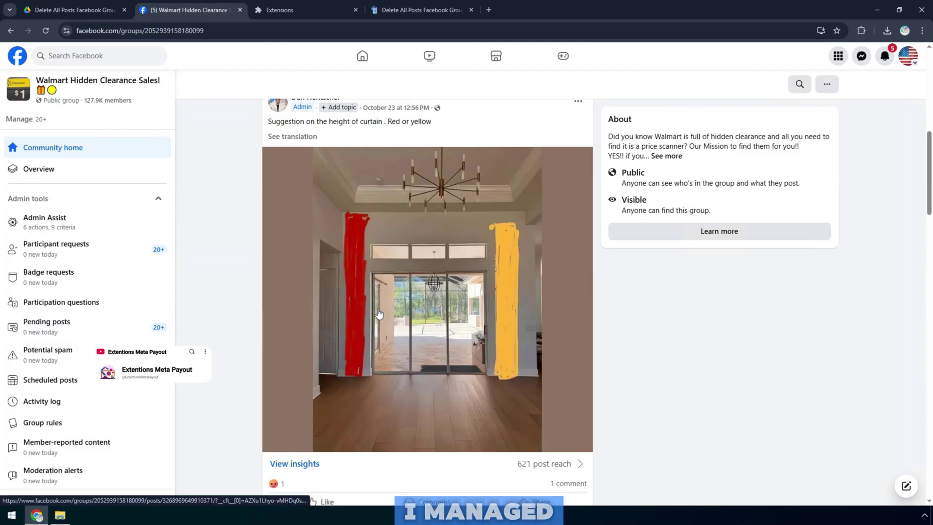
pyautogui.scroll(3, 332, 326)
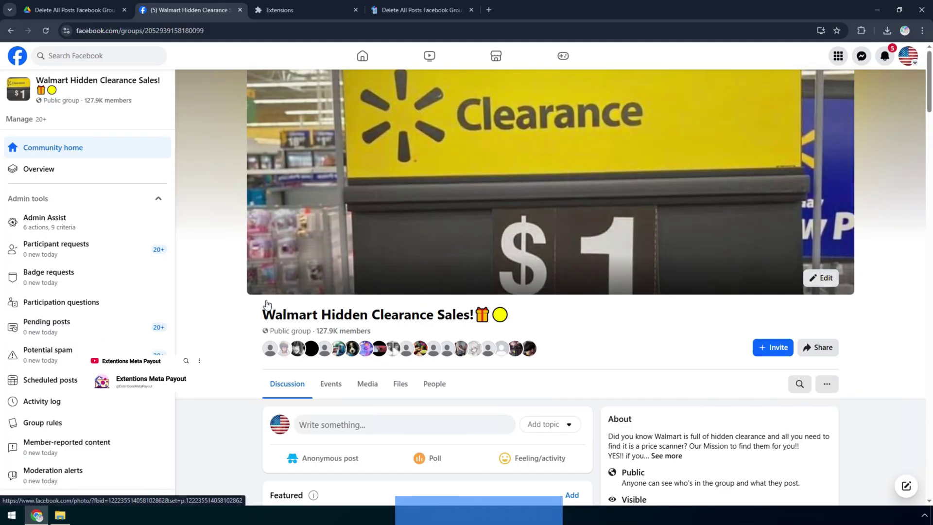
pyautogui.moveTo(238, 322); pyautogui.dragTo(568, 321)
pyautogui.click(574, 321)
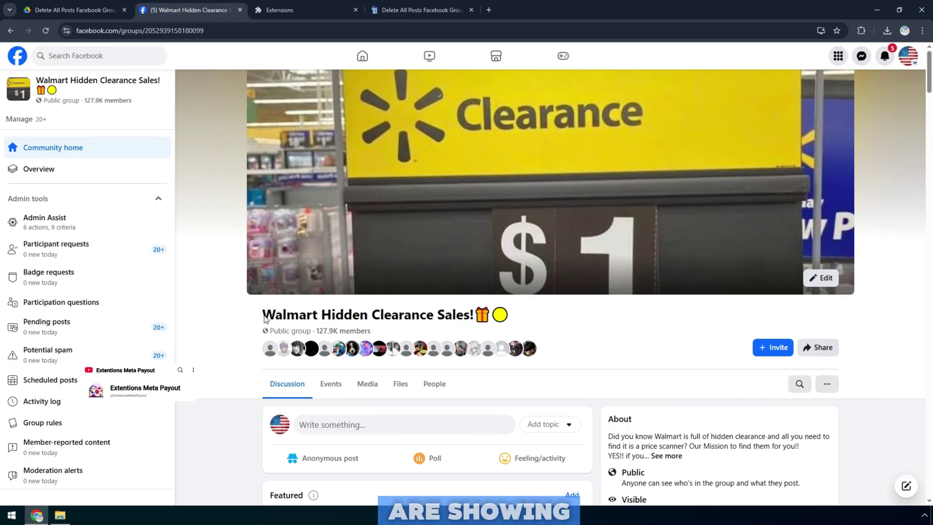
# Reload the Delete All Posts extension on the extensions page and return to its tool.
pyautogui.click(420, 10)
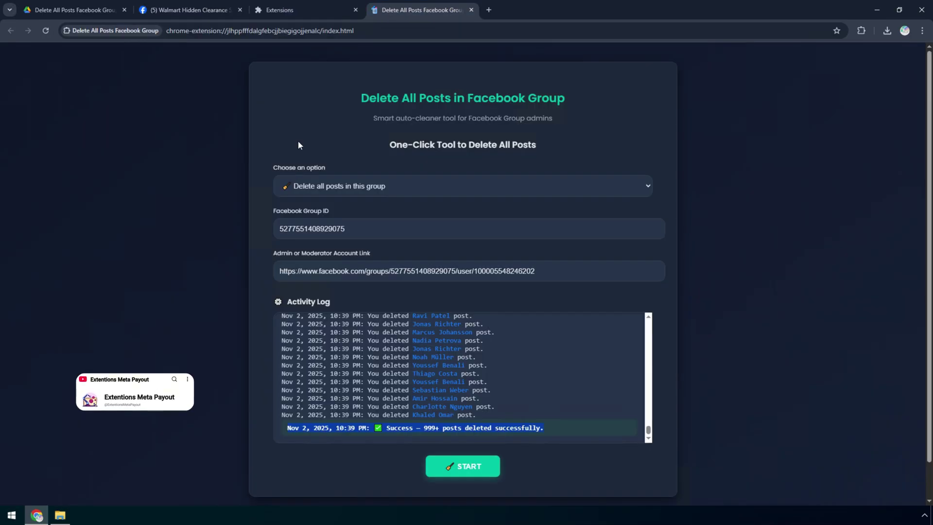
pyautogui.click(291, 10)
pyautogui.click(358, 231)
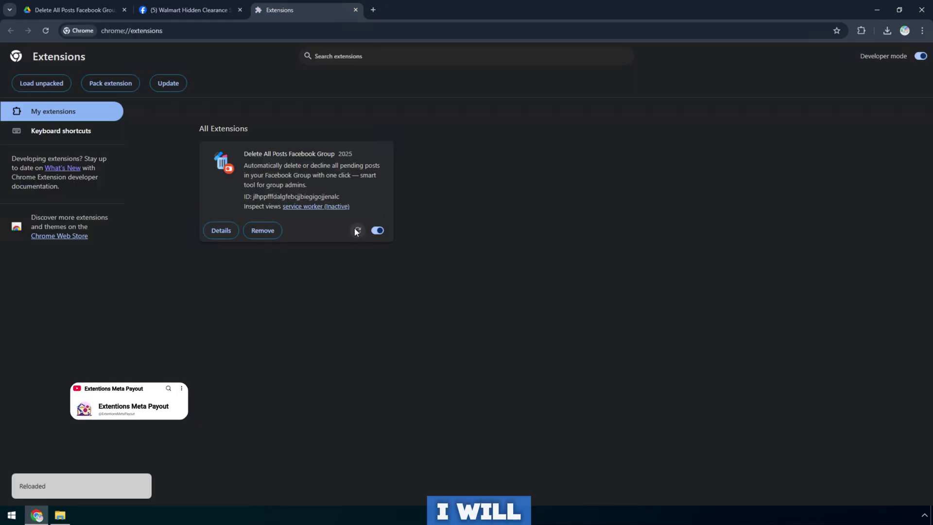
pyautogui.click(420, 10)
pyautogui.moveTo(360, 93); pyautogui.dragTo(506, 122)
pyautogui.click(269, 167)
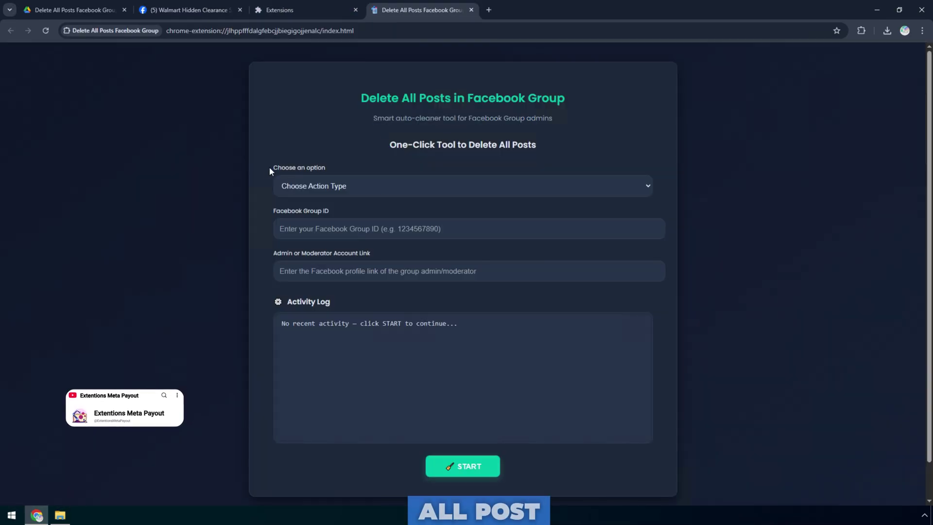
pyautogui.click(326, 188)
pyautogui.click(328, 217)
pyautogui.moveTo(272, 211); pyautogui.dragTo(326, 211)
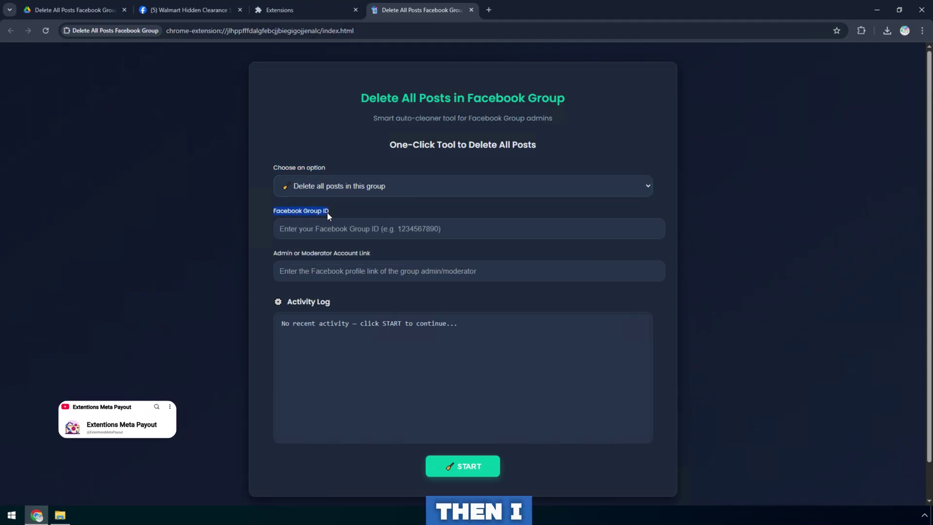
pyautogui.click(190, 10)
pyautogui.doubleClick(233, 30)
pyautogui.rightClick(223, 30)
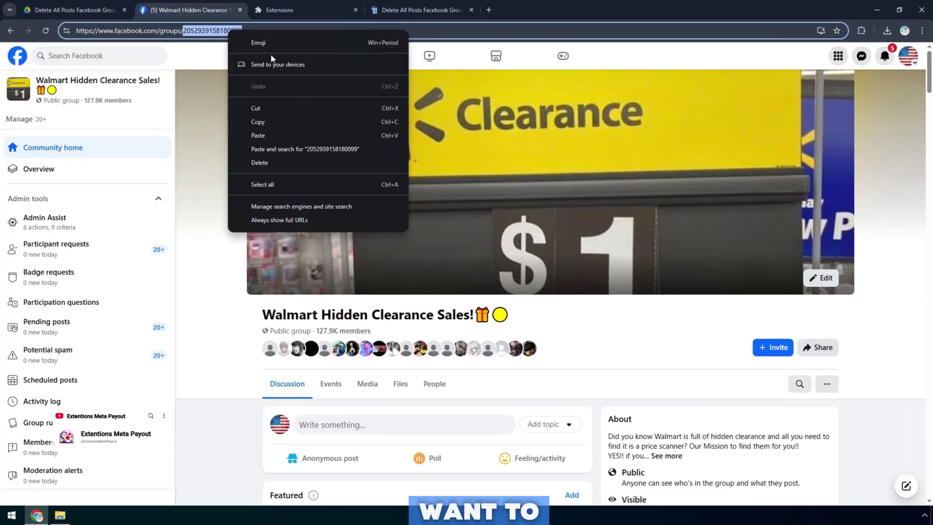
pyautogui.click(253, 120)
pyautogui.click(418, 10)
pyautogui.tripleClick(284, 254)
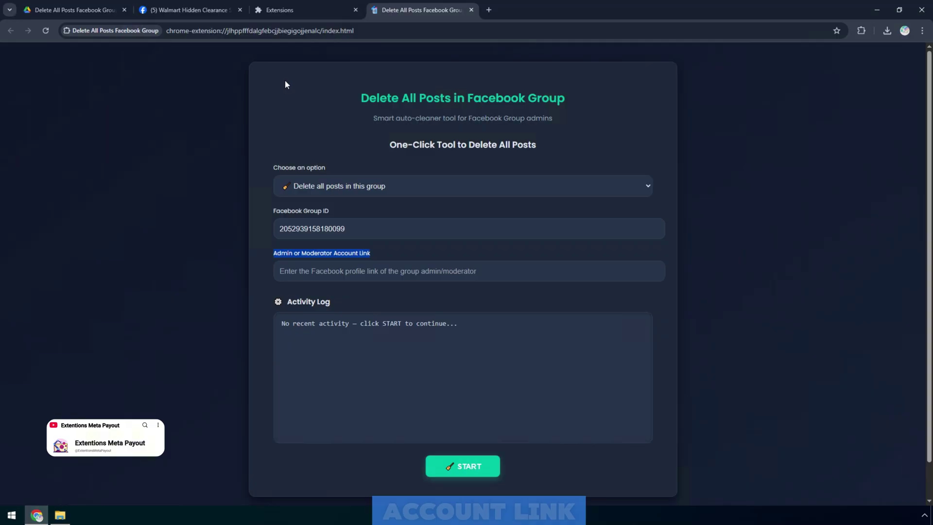
# Load the group's /admins page and paste the admin's profile link into the account link field.
pyautogui.click(189, 9)
pyautogui.write('/admins')
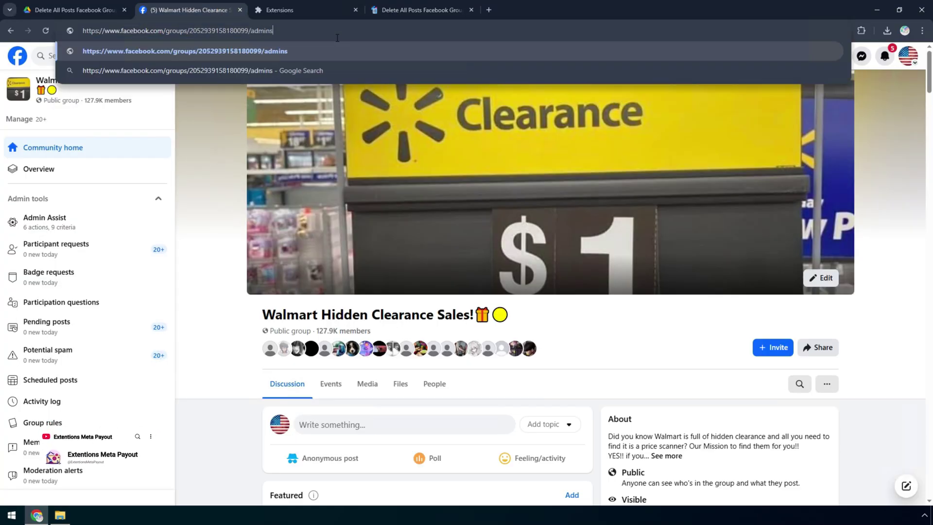
pyautogui.press('Return')
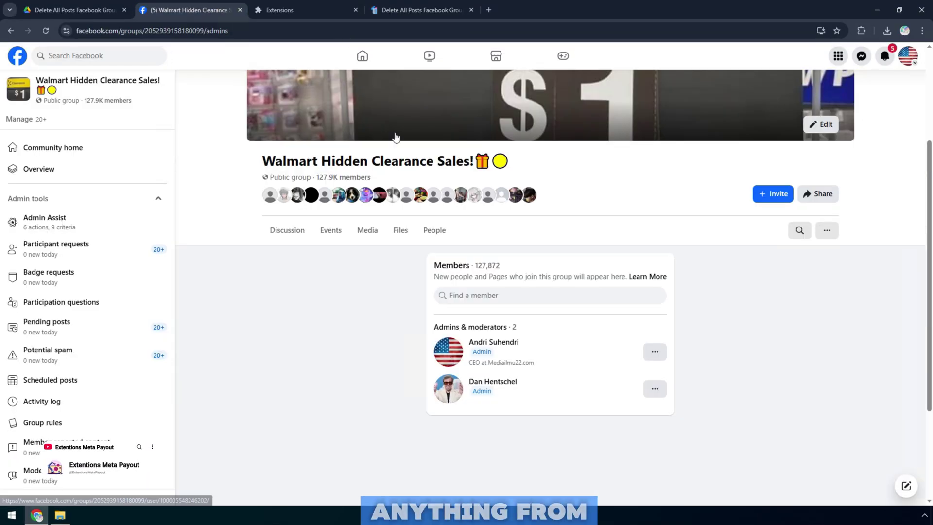
pyautogui.click(183, 31)
pyautogui.click(423, 10)
pyautogui.click(389, 271)
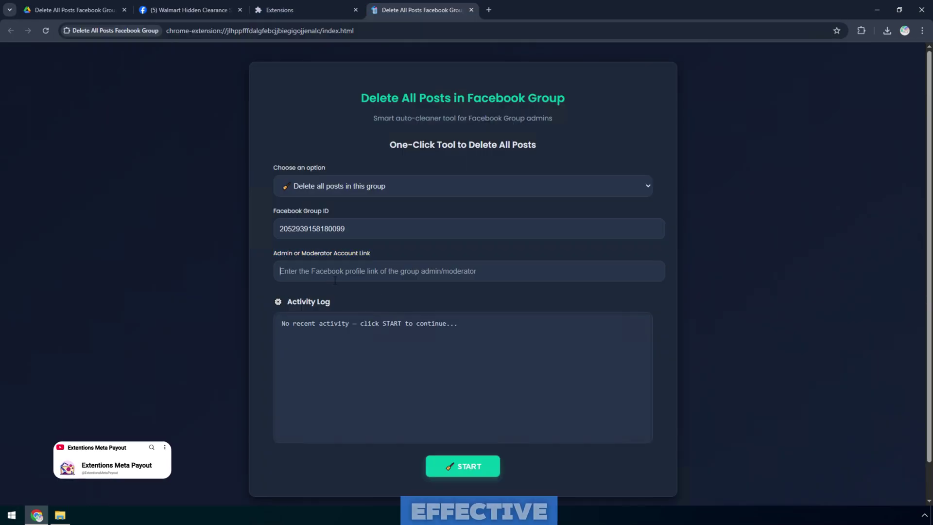
pyautogui.hotkey('ctrl', 'v')
pyautogui.moveTo(387, 310); pyautogui.dragTo(416, 334)
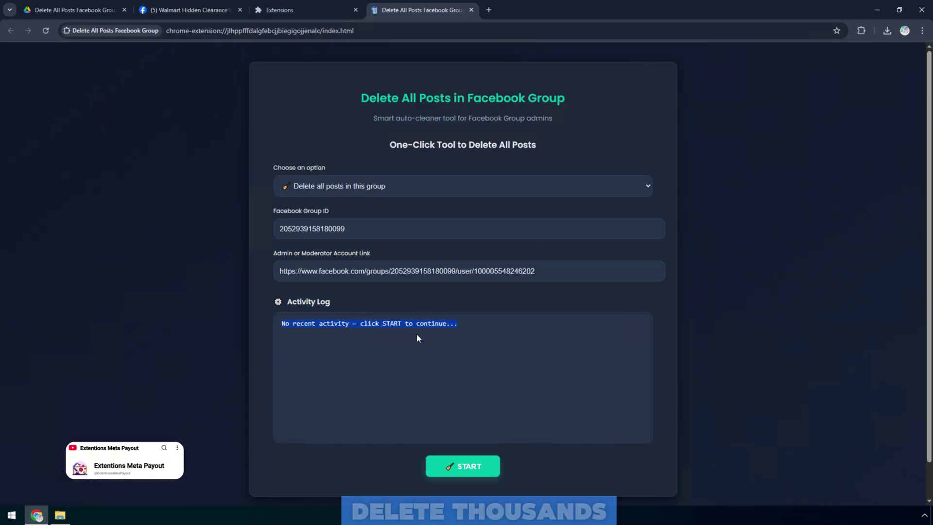
# Run the extension on the Walmart Hidden Clearance Sales! group until the log reports 999+ posts deleted.
pyautogui.click(447, 469)
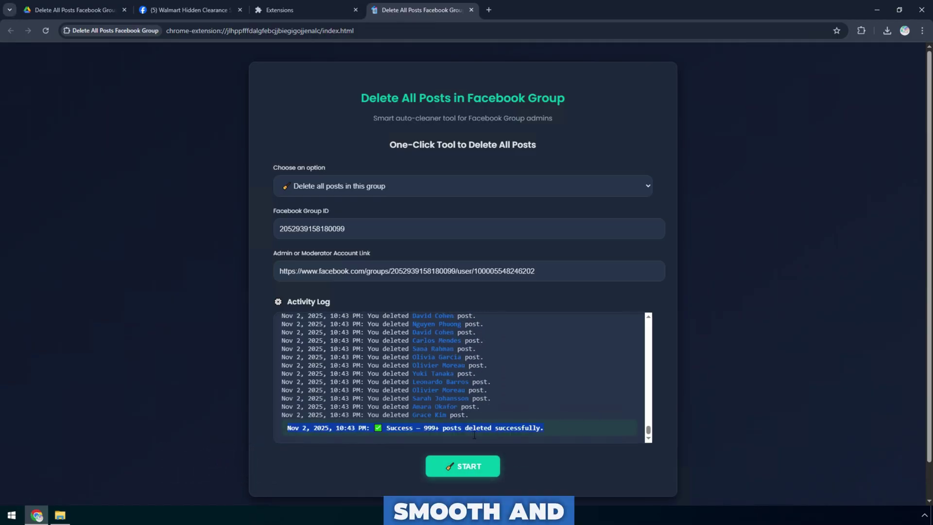
# Return to the Walmart Hidden Clearance Sales! group tab to check that its posts are gone.
pyautogui.click(187, 10)
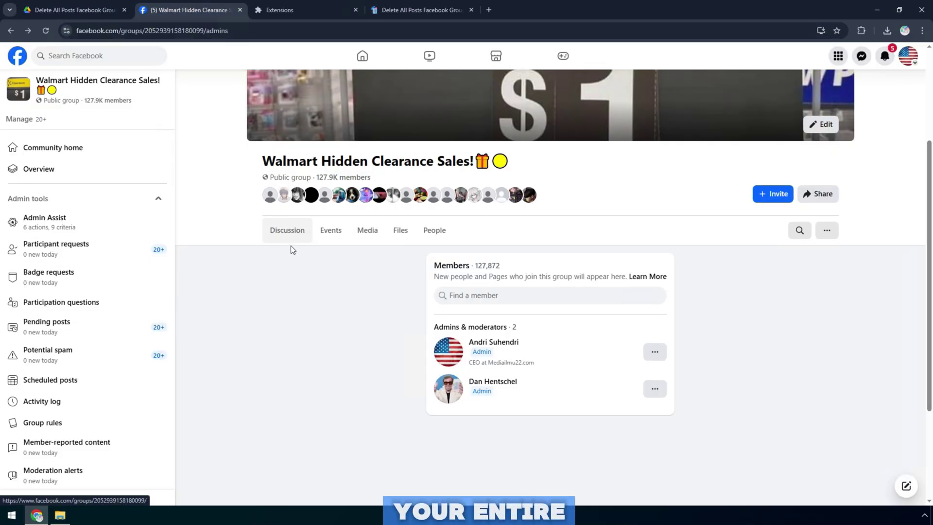